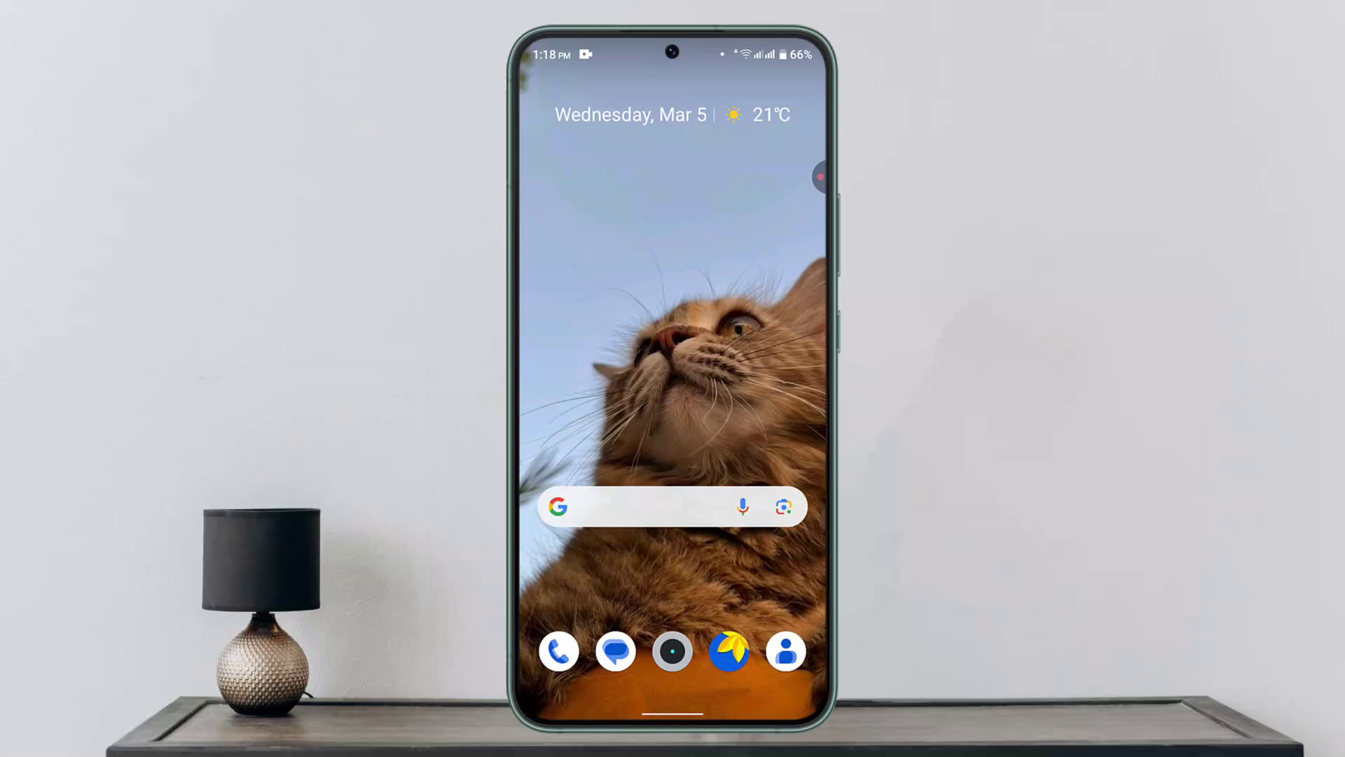
pyautogui.moveTo(673, 589); pyautogui.dragTo(673, 263)
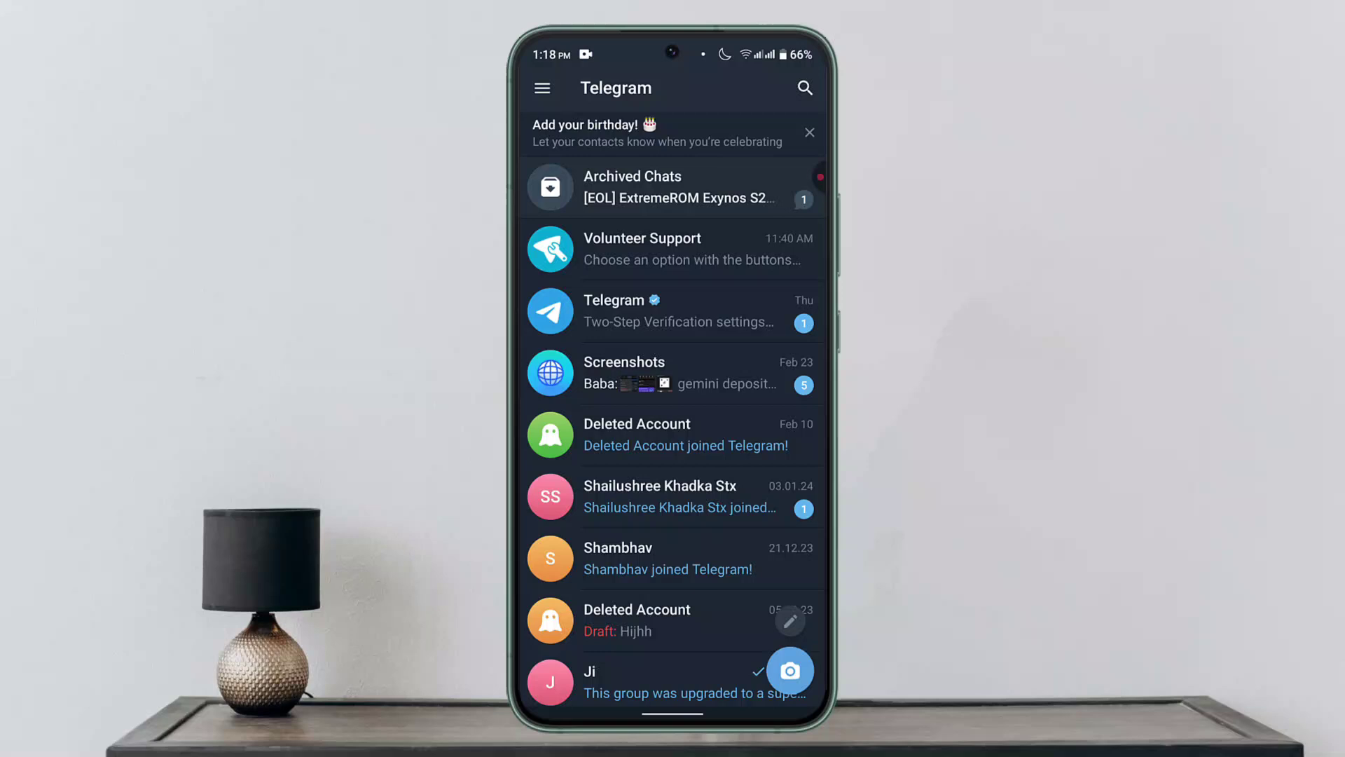
# Leave Telegram and launch Google Play Store from the app drawer search.
pyautogui.moveTo(673, 715); pyautogui.dragTo(673, 472)
pyautogui.moveTo(673, 589); pyautogui.dragTo(673, 263)
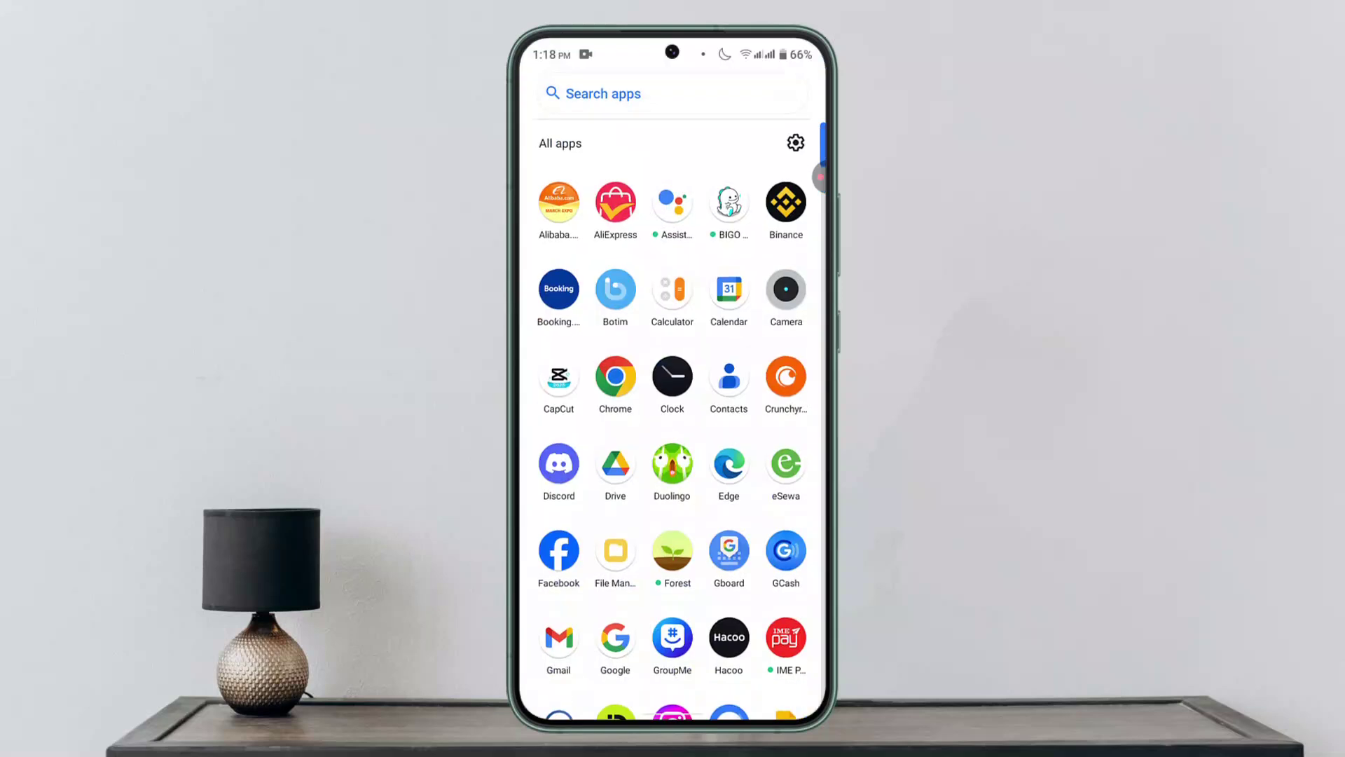
pyautogui.click(603, 92)
pyautogui.write('Pl')
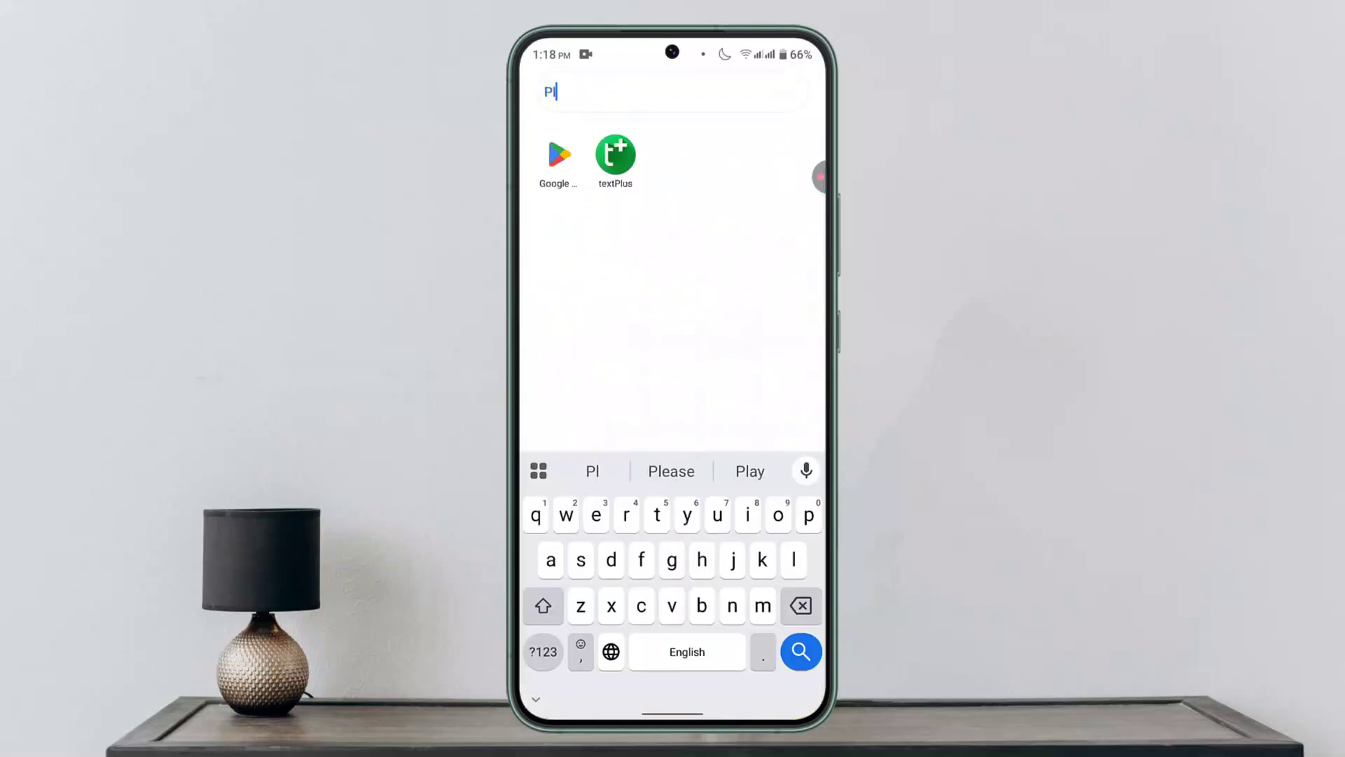
pyautogui.click(559, 155)
# Search the store for 'telegram' and open Telegram's listing, which shows it installed.
pyautogui.click(774, 678)
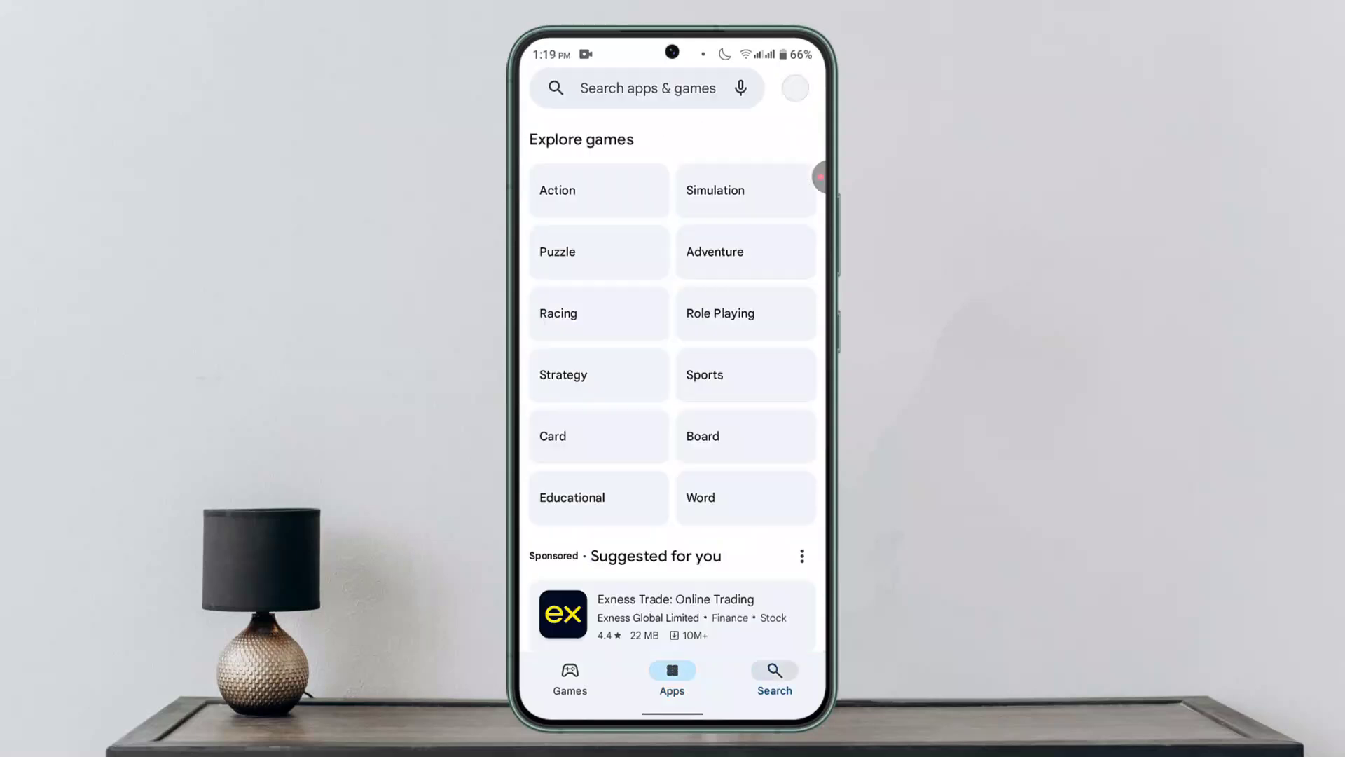
pyautogui.click(648, 88)
pyautogui.write('teg')
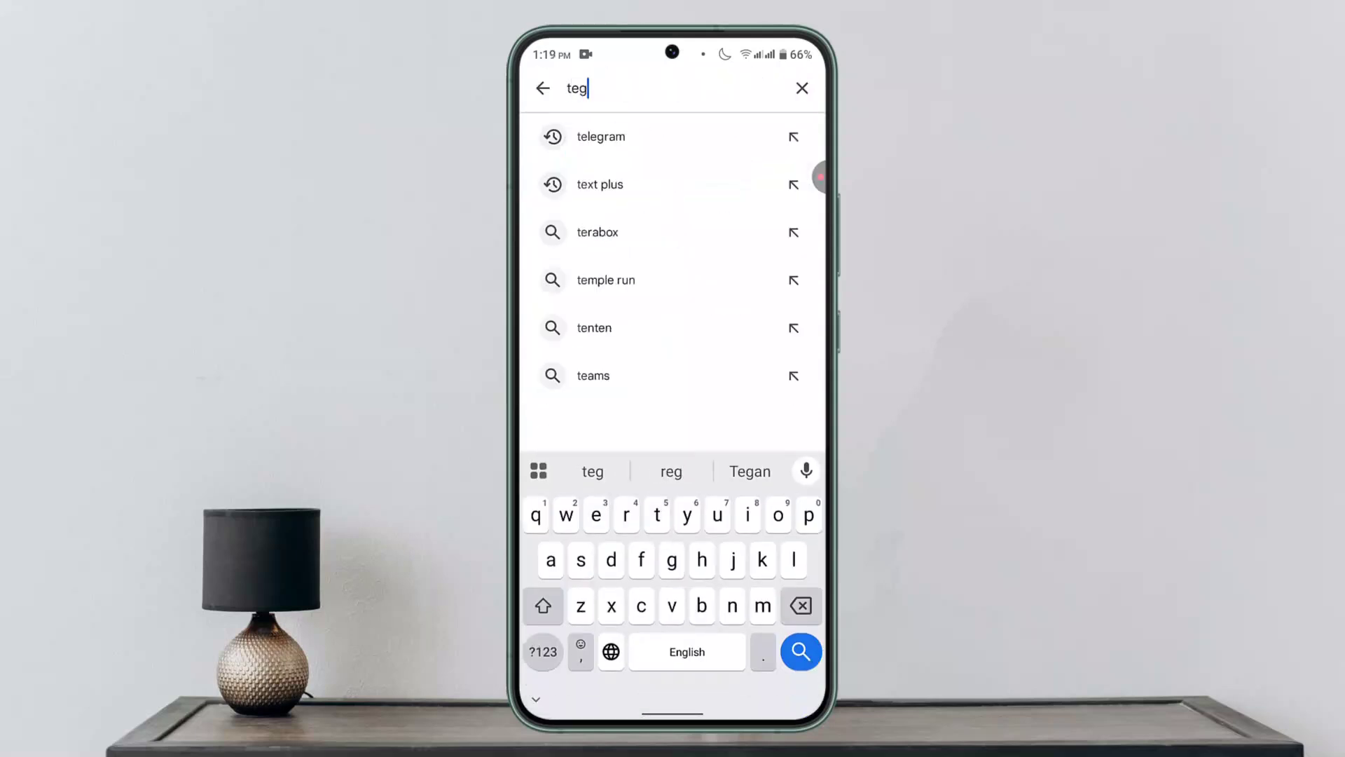
pyautogui.click(602, 133)
pyautogui.click(612, 286)
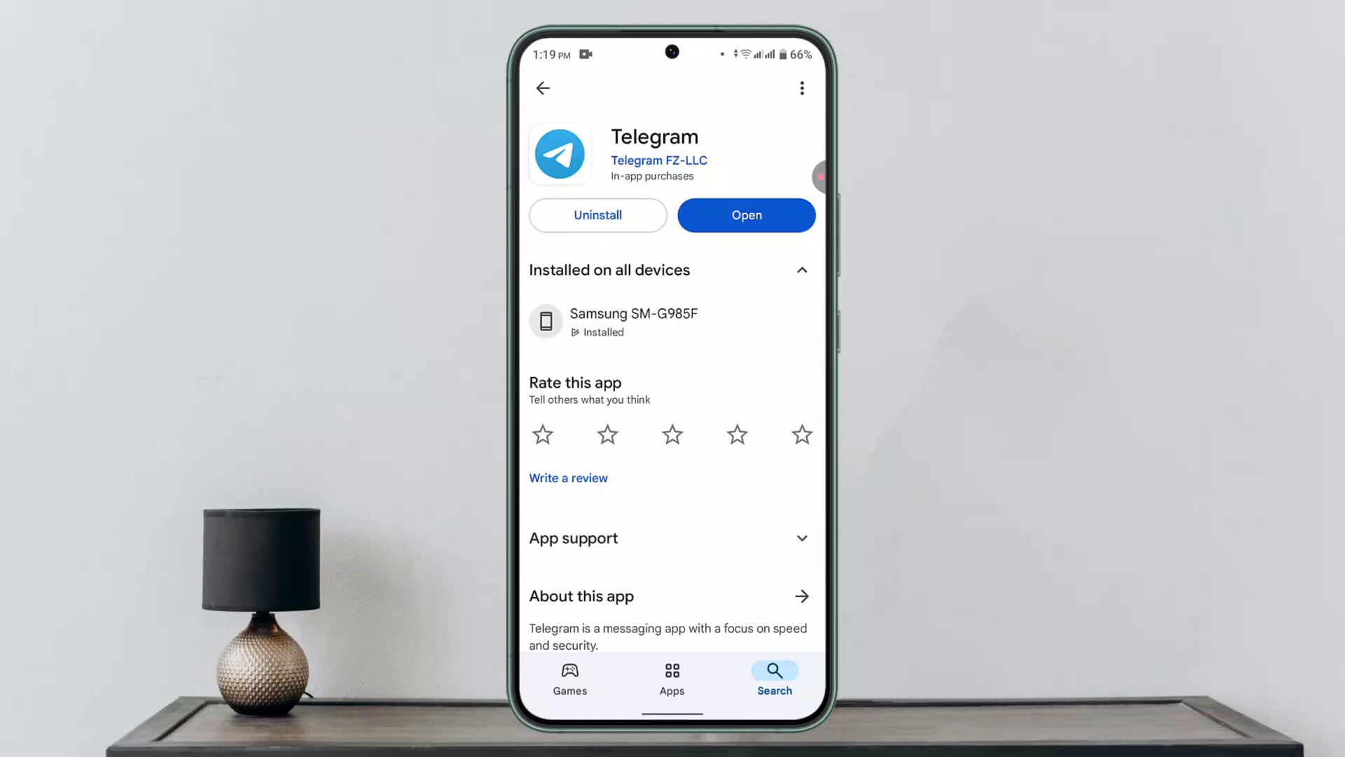
# Return home, bring up Telegram's shortcut menu from the app drawer, dismiss it, and reopen the drawer.
pyautogui.press('Home')
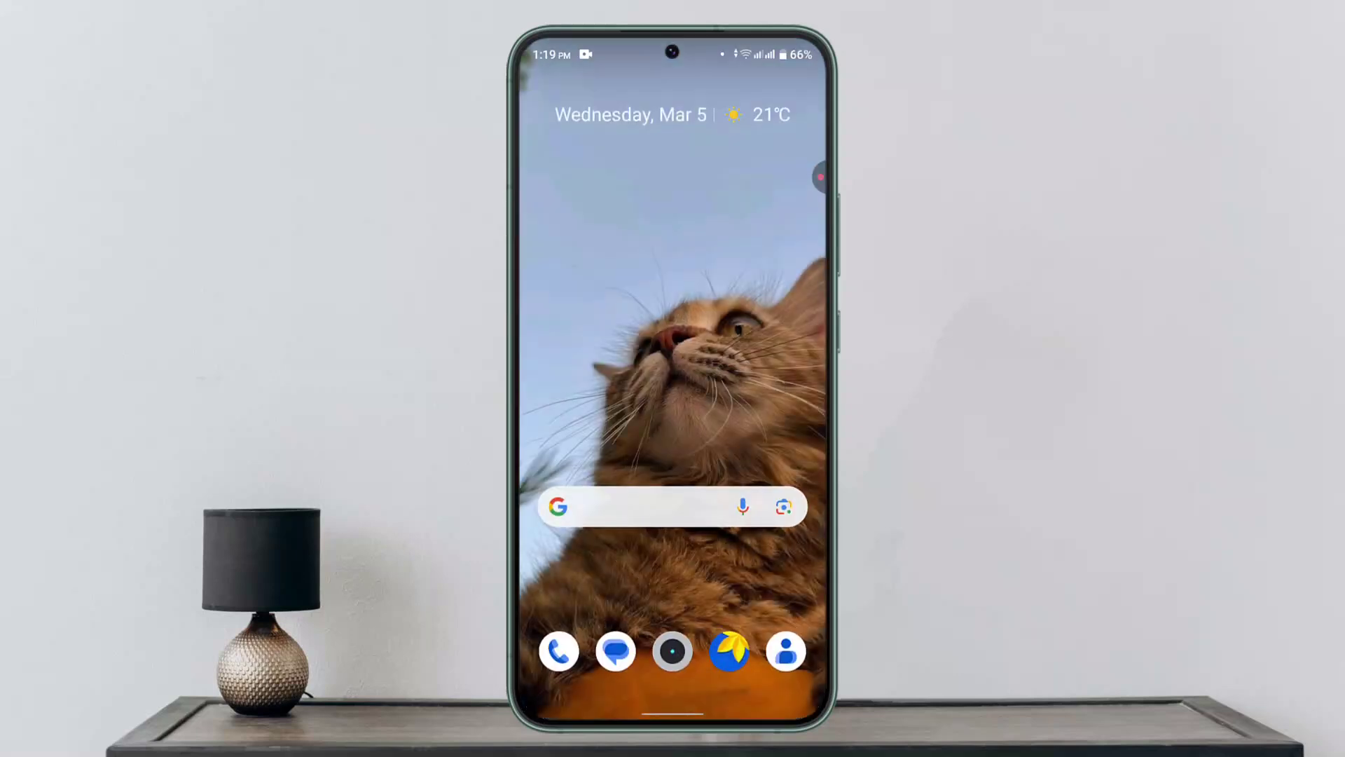
pyautogui.moveTo(674, 630); pyautogui.dragTo(673, 263)
pyautogui.moveTo(673, 579); pyautogui.dragTo(674, 211)
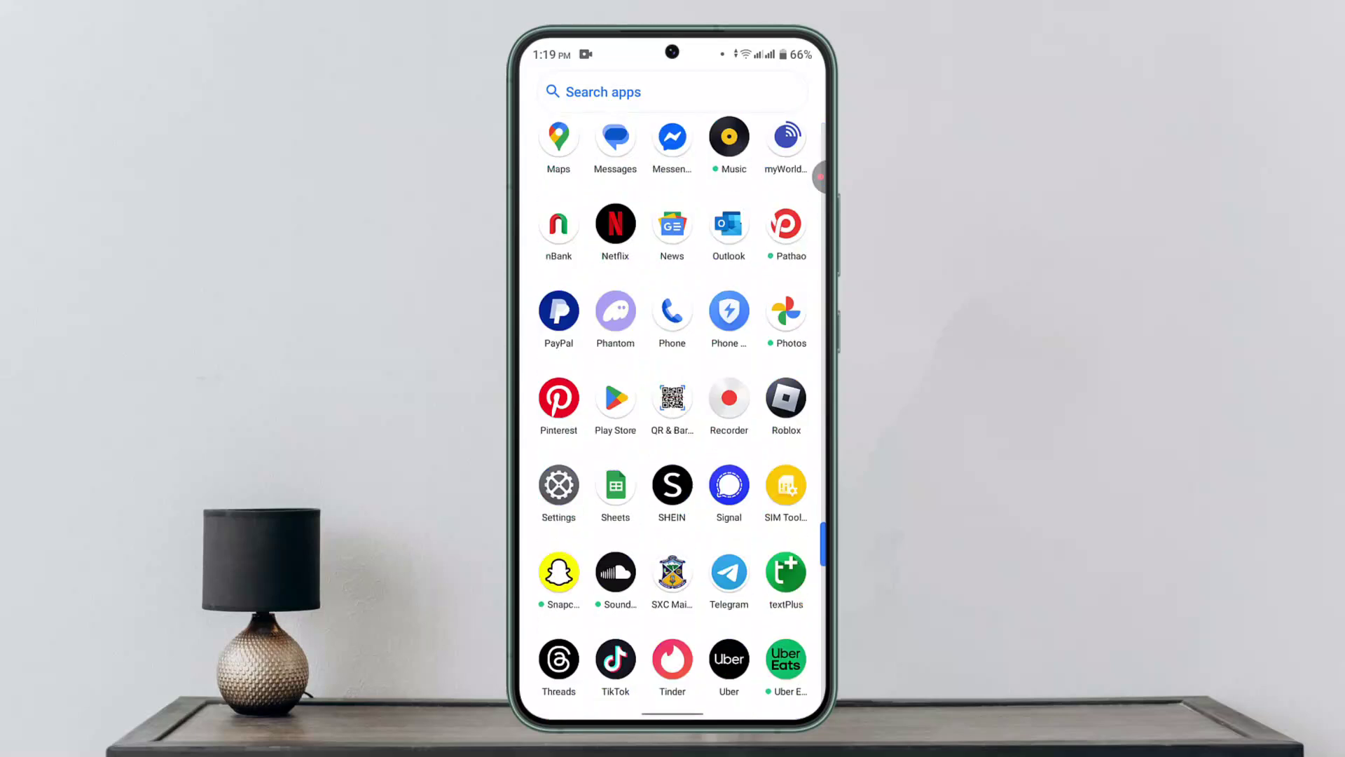
pyautogui.click(729, 306)
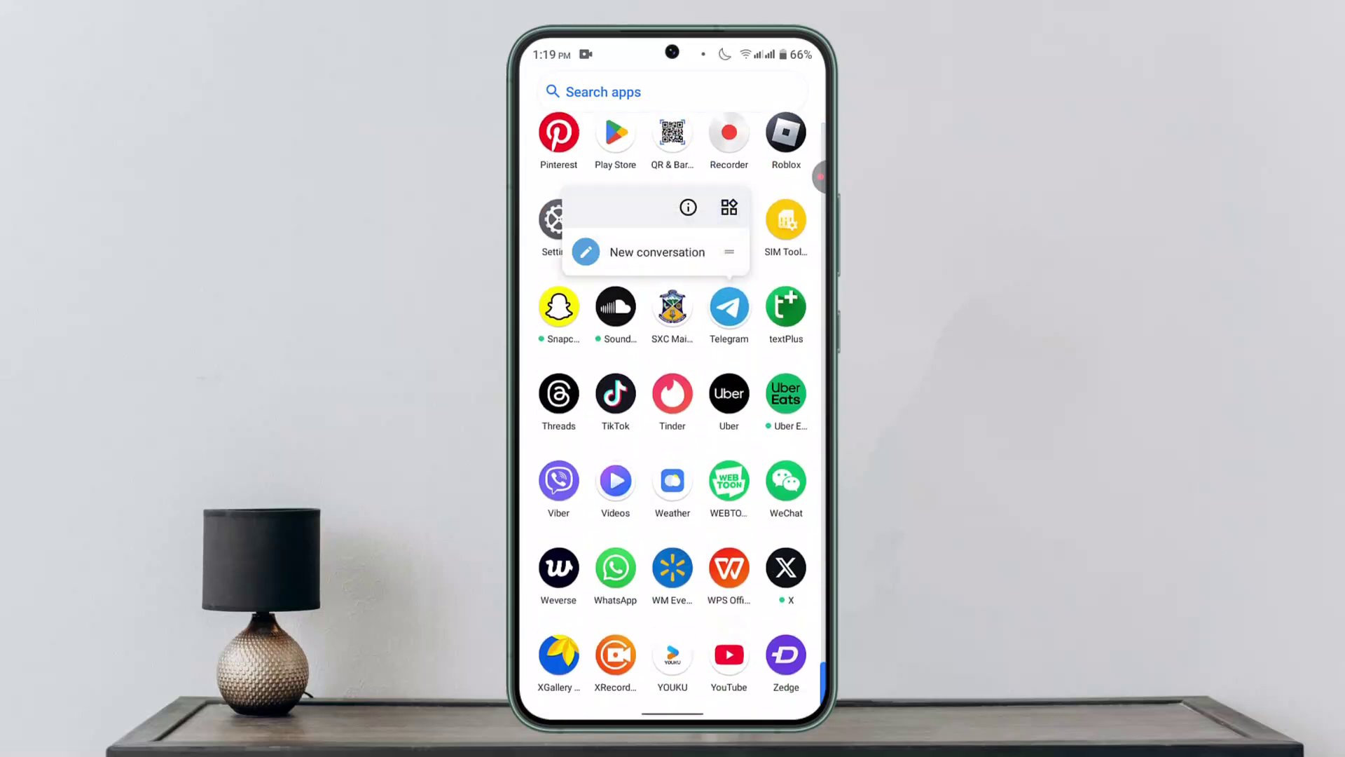
pyautogui.press('Escape')
pyautogui.press('Home')
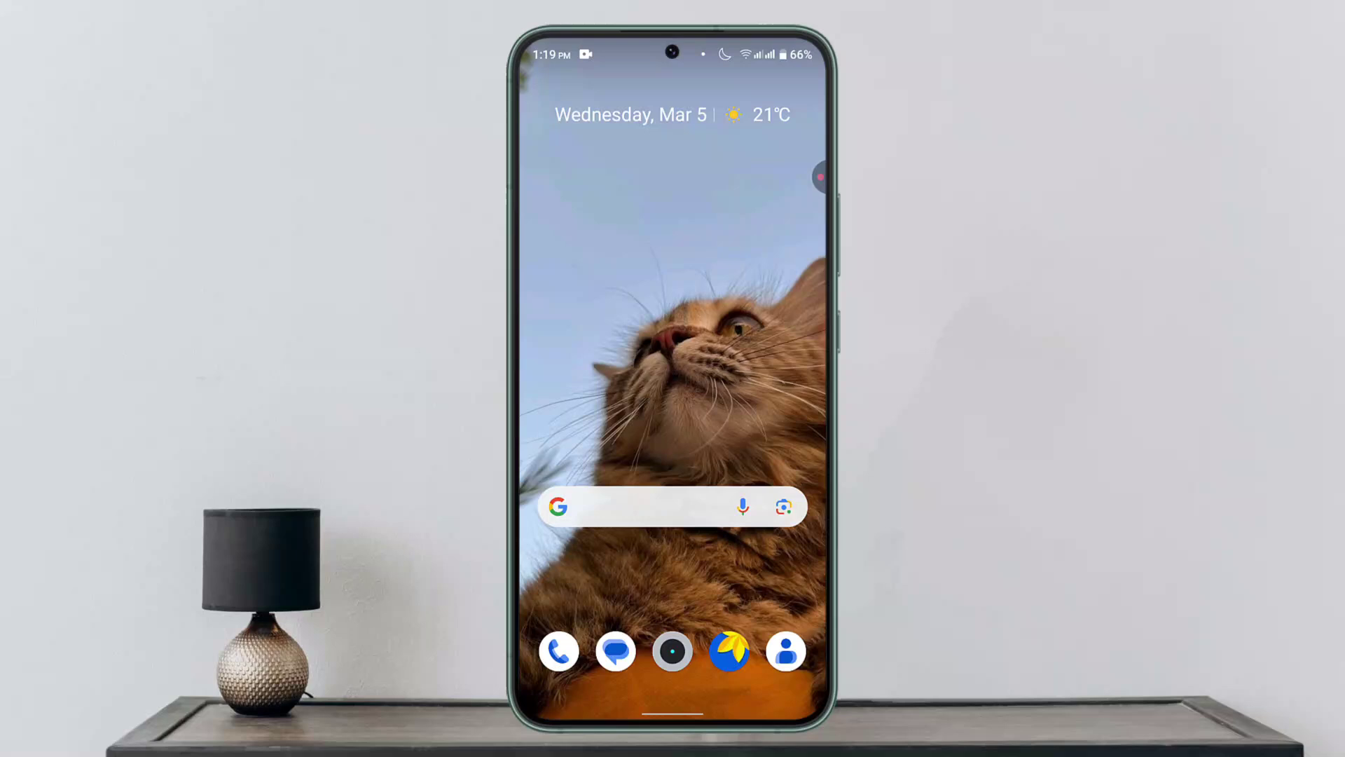
pyautogui.moveTo(673, 631); pyautogui.dragTo(673, 263)
pyautogui.moveTo(673, 578)
pyautogui.mouseDown()
pyautogui.moveTo(672, 211)
pyautogui.moveTo(673, 483)
pyautogui.mouseUp()
# Clear Telegram's 122.6 KB cache from its App info storage page, then go home.
pyautogui.click(730, 306)
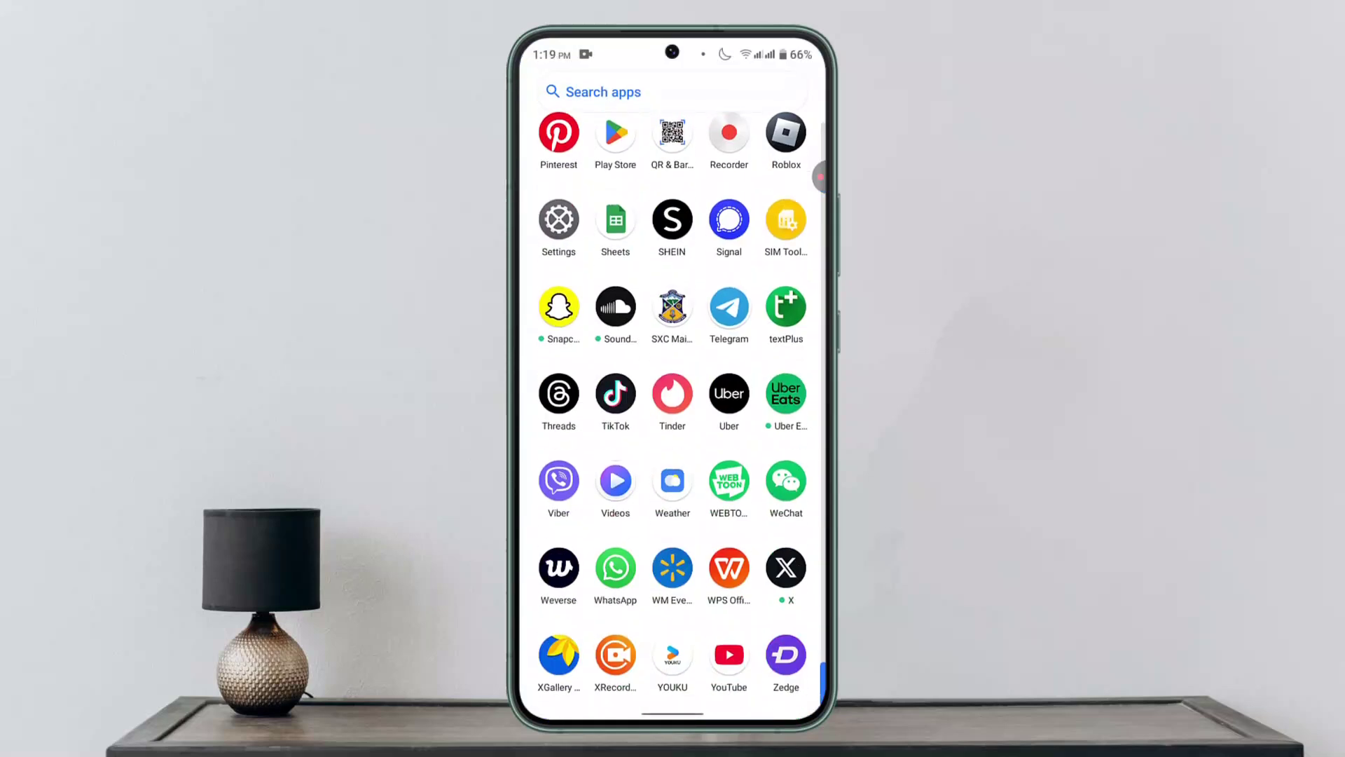
pyautogui.click(688, 207)
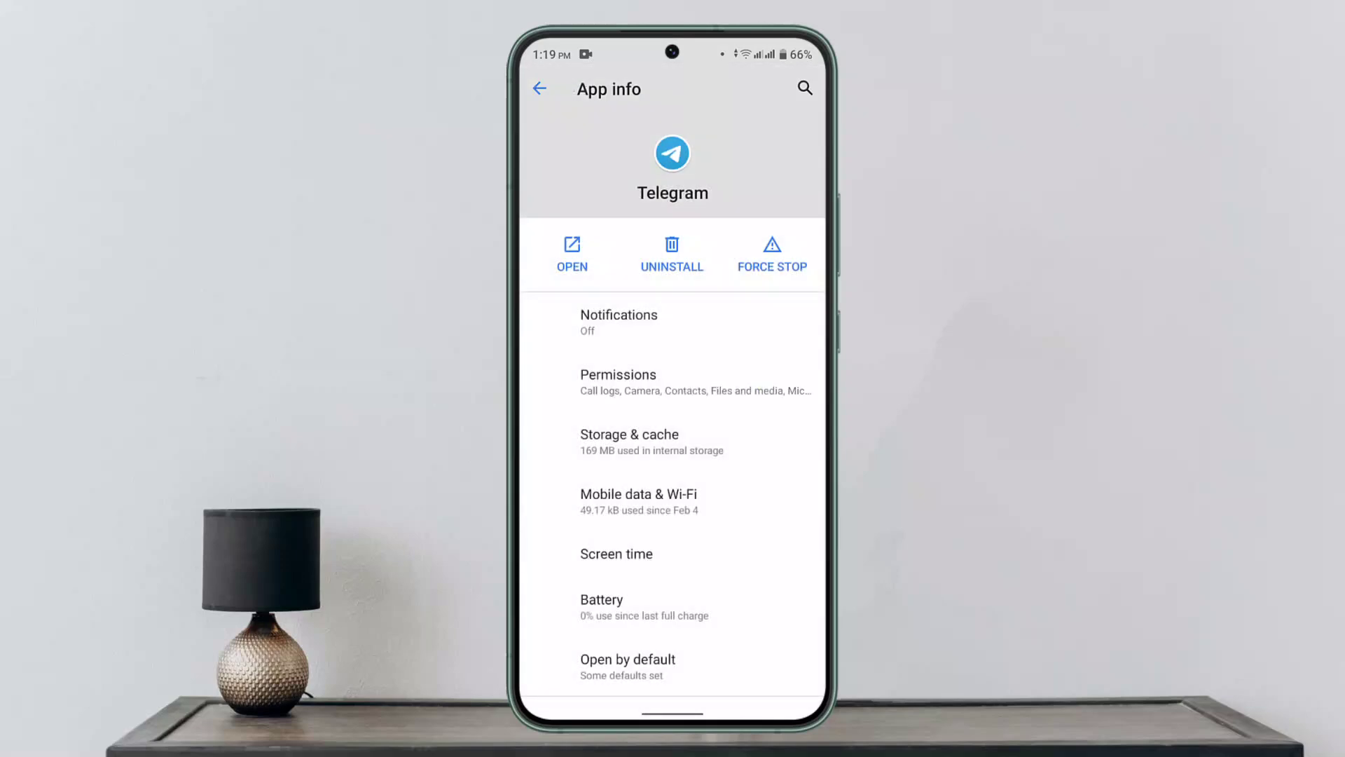
pyautogui.click(673, 440)
pyautogui.click(748, 270)
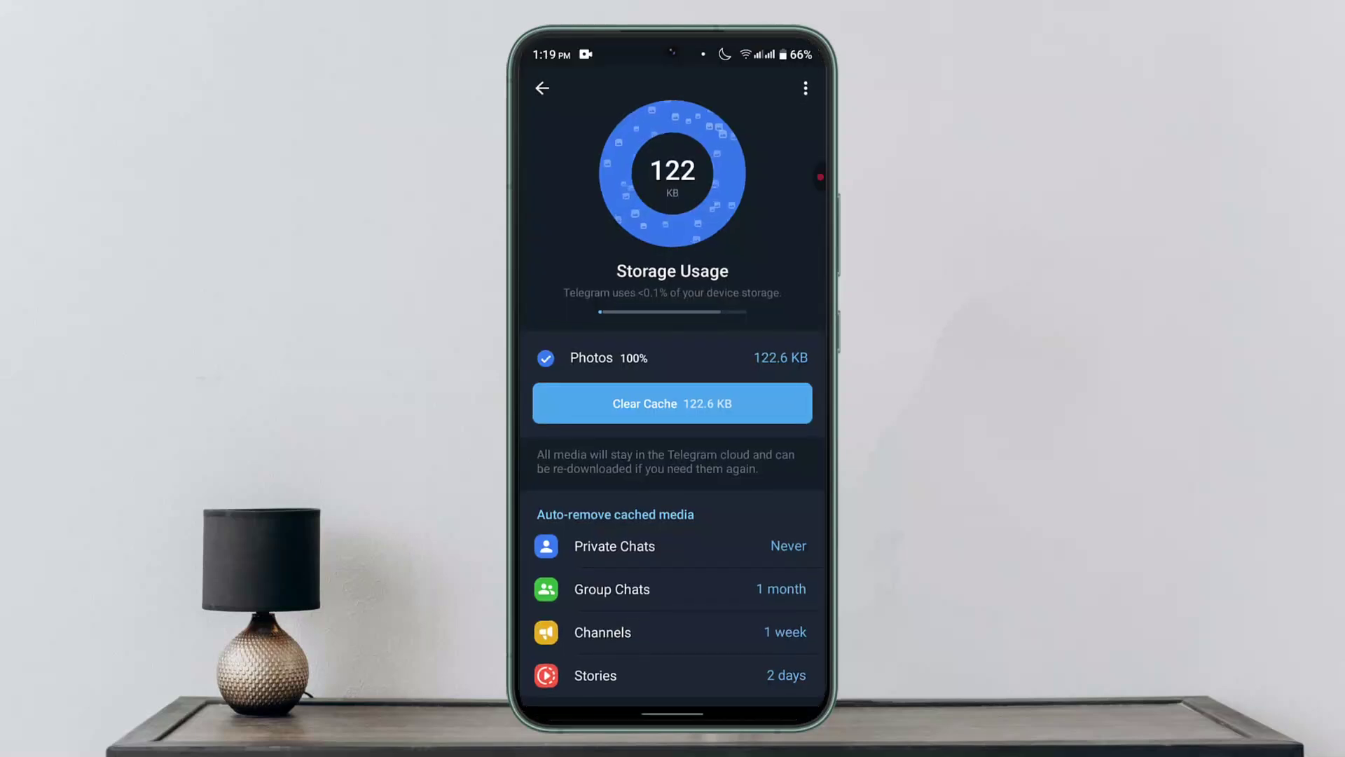
pyautogui.click(672, 402)
pyautogui.click(751, 442)
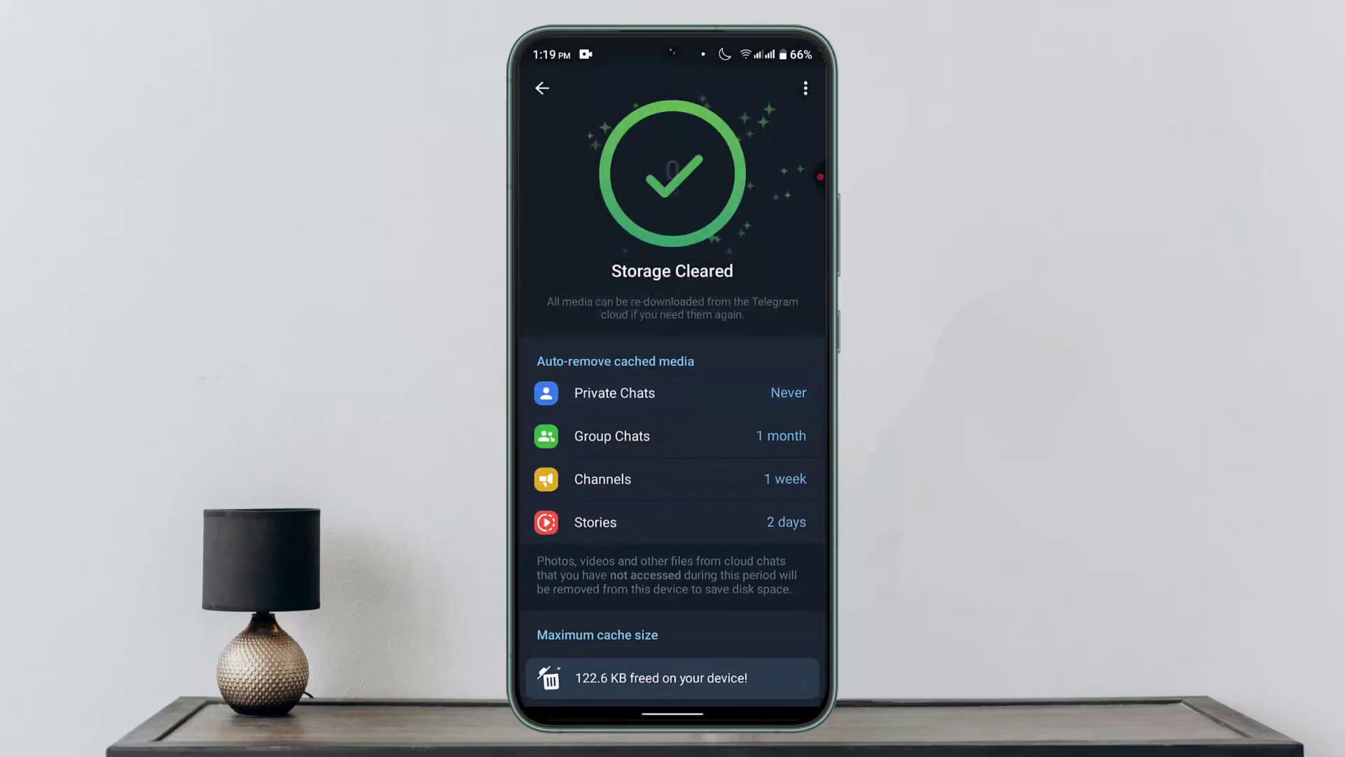
pyautogui.moveTo(674, 716); pyautogui.dragTo(673, 442)
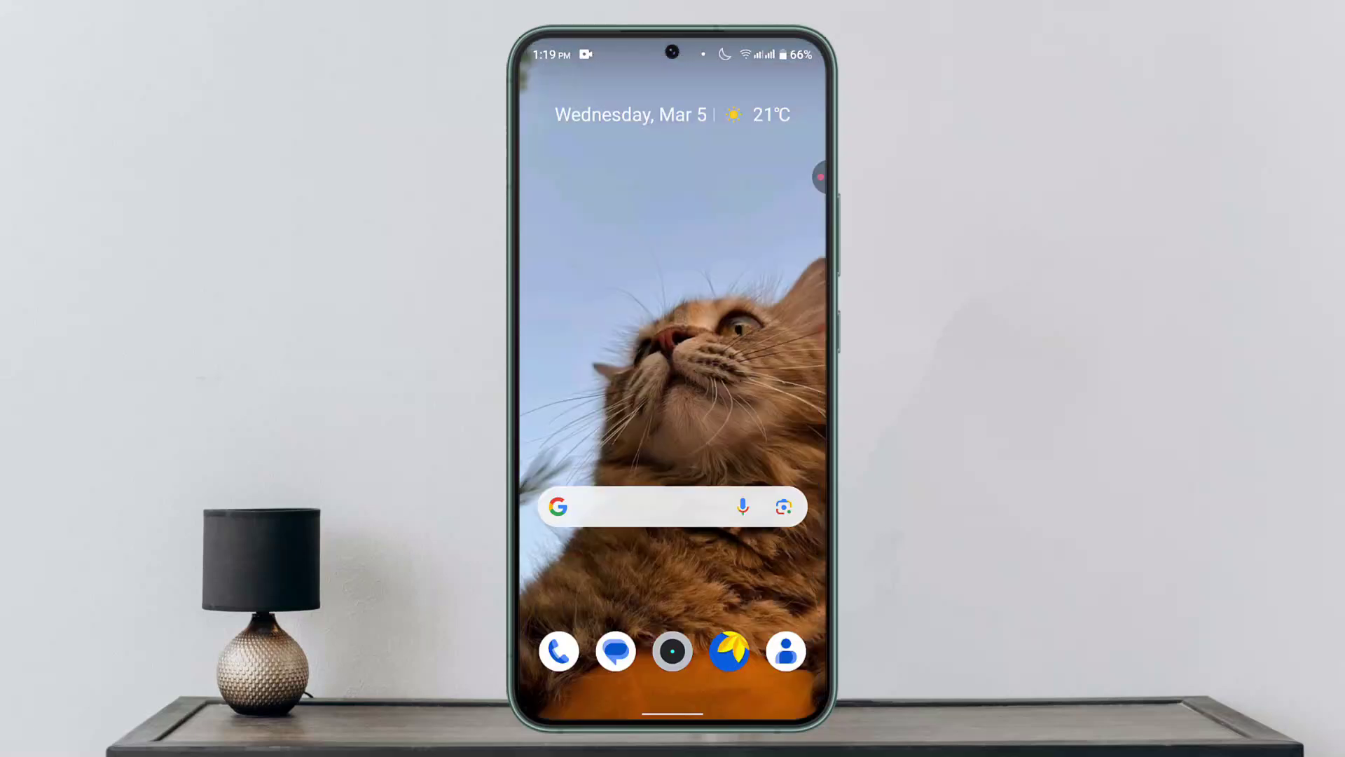
# Bring up the phone's power menu and dismiss it.
pyautogui.press('XF86PowerOff')
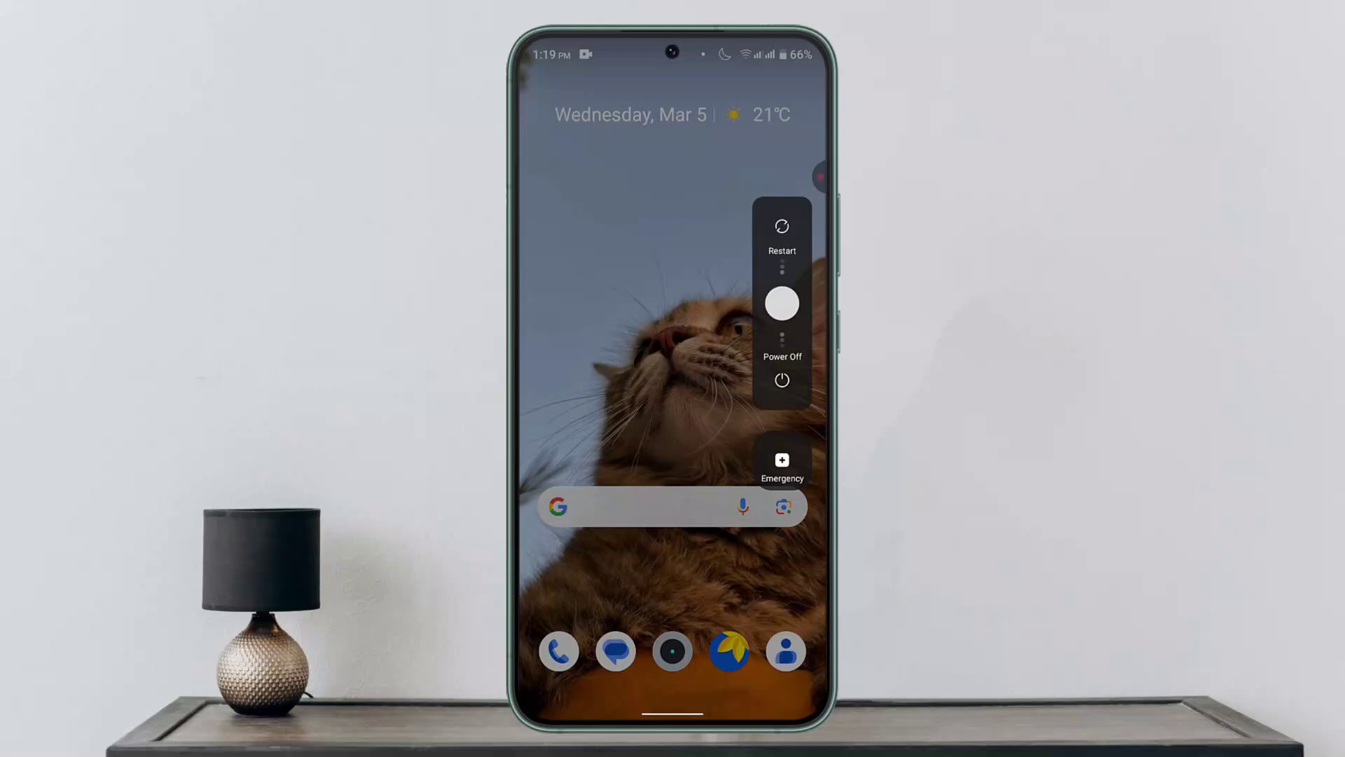
pyautogui.press('Escape')
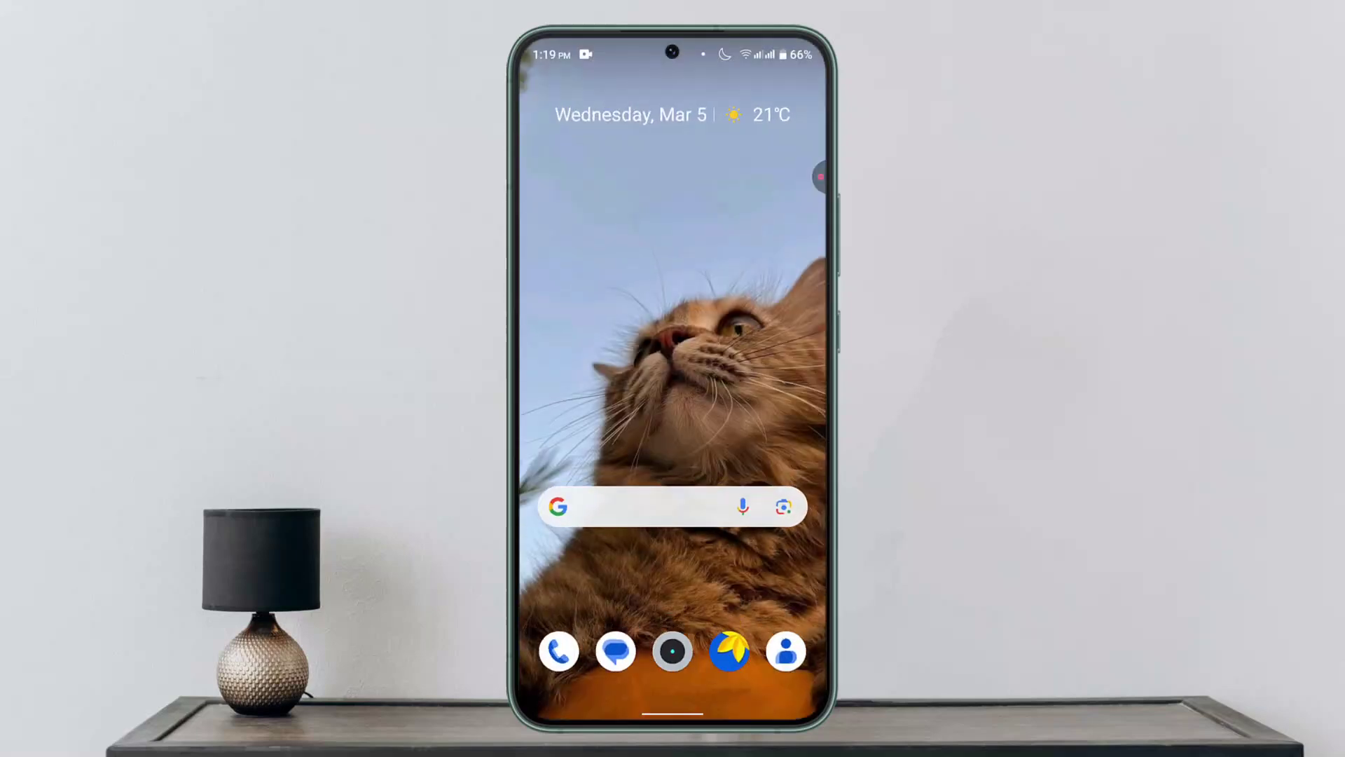
pyautogui.moveTo(673, 588); pyautogui.dragTo(673, 210)
pyautogui.scroll(-10, 673, 399)
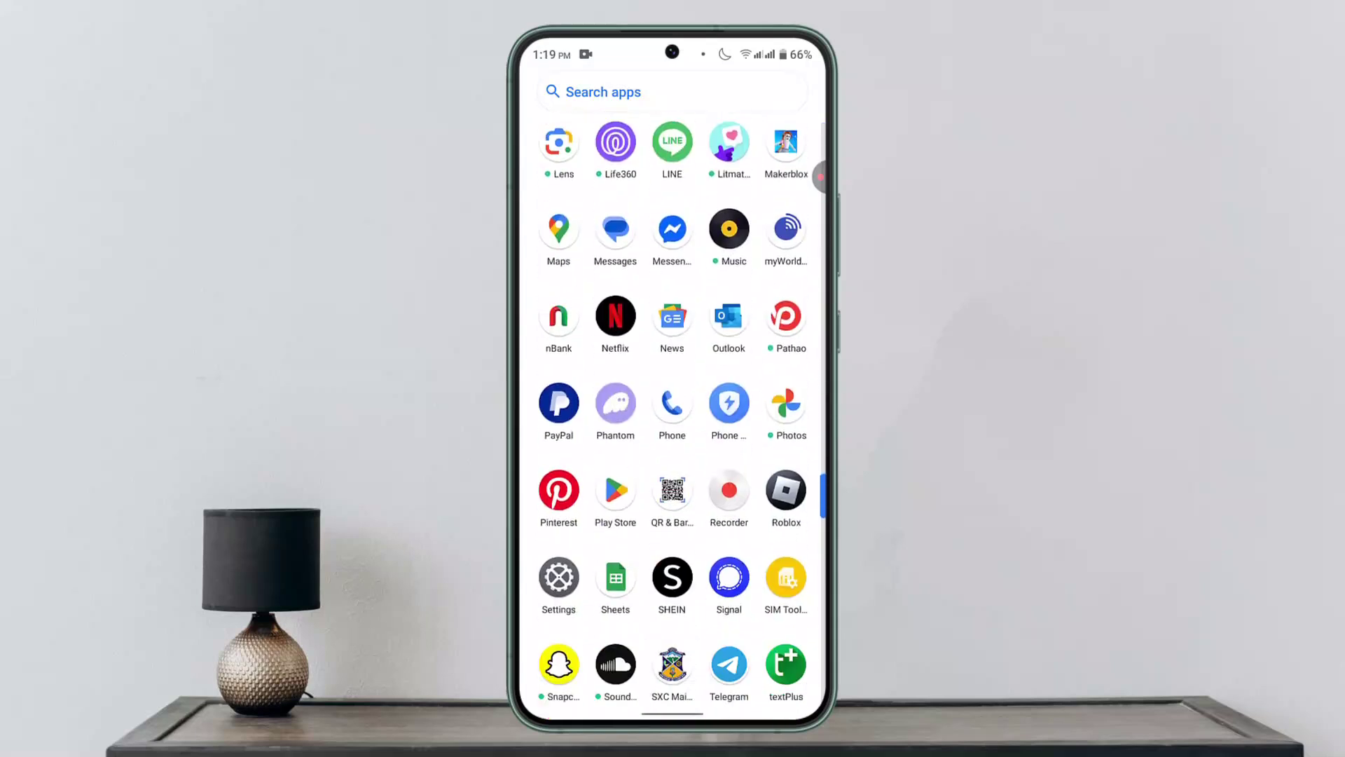
pyautogui.scroll(1, 674, 406)
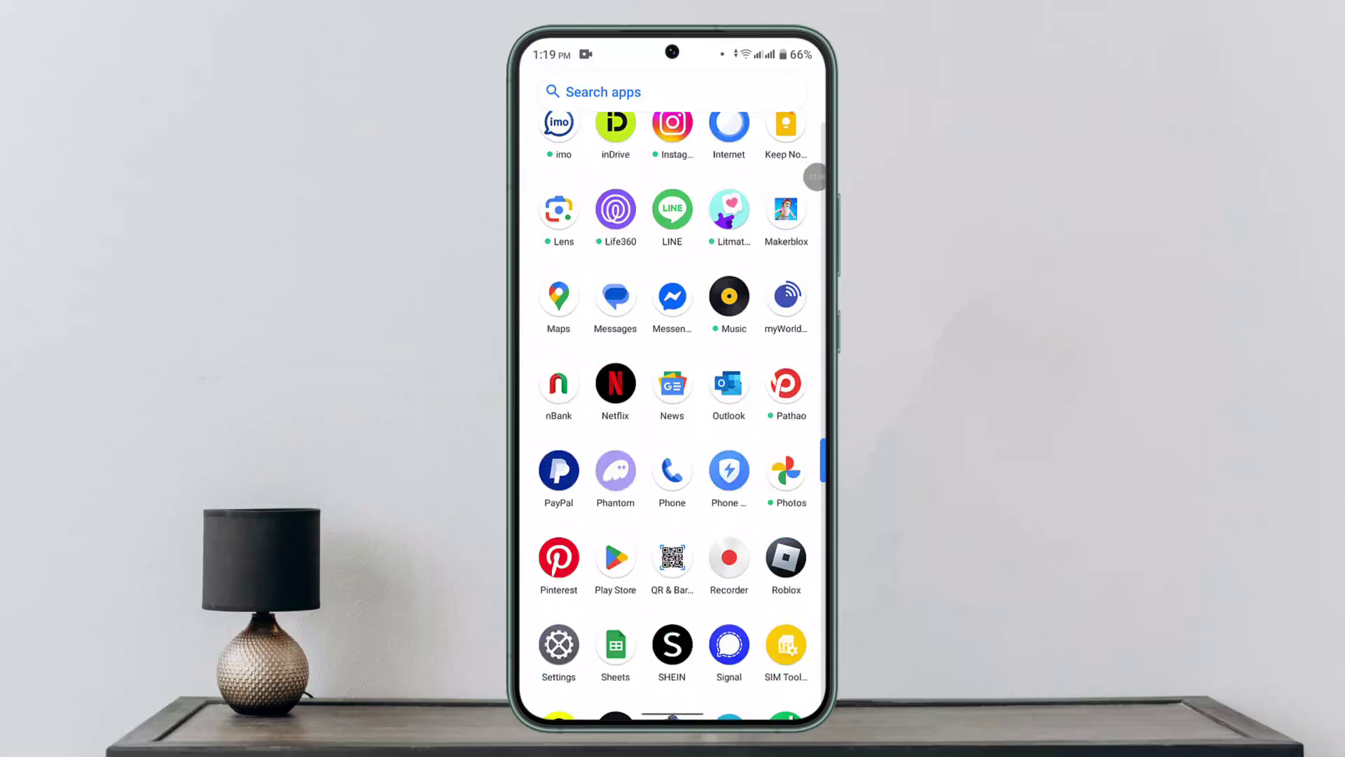
pyautogui.scroll(-4, 673, 407)
pyautogui.scroll(-3, 673, 407)
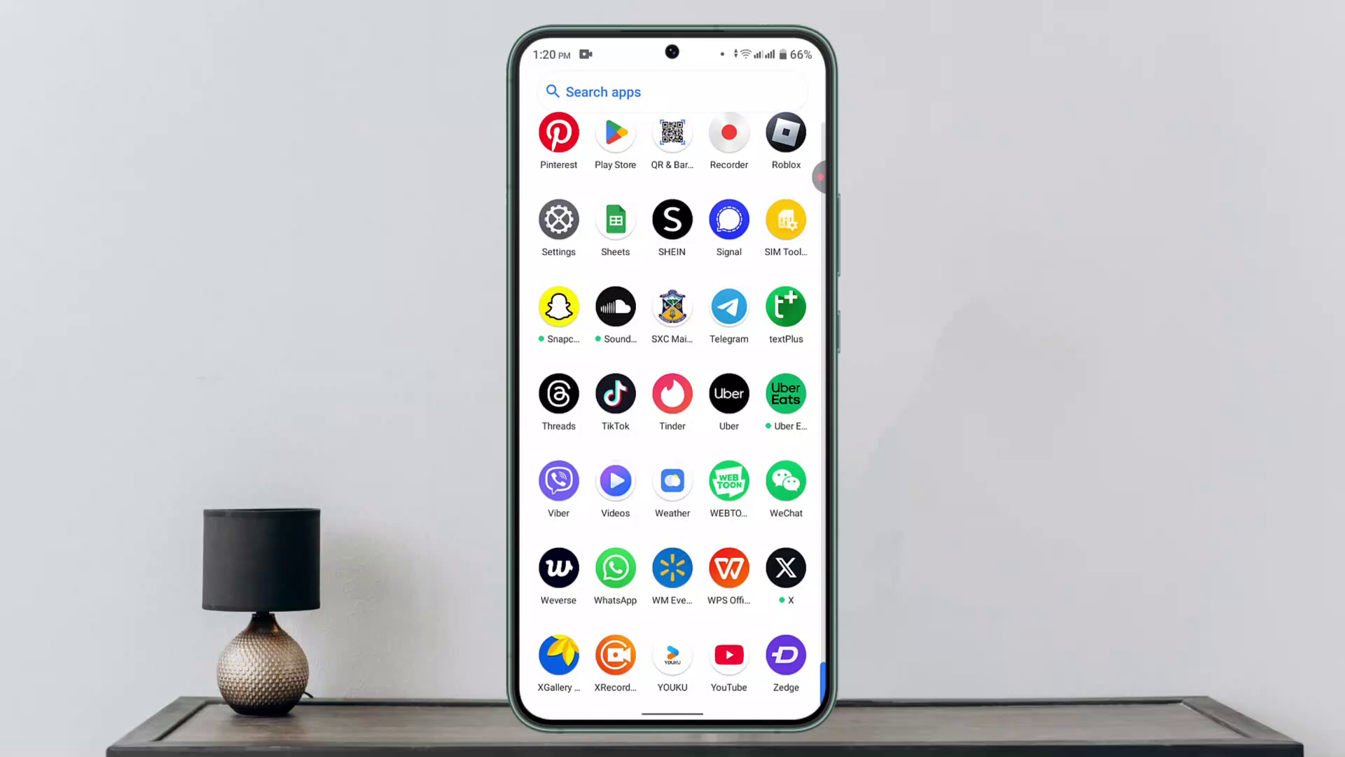
# Launch Telegram and choose Ask a Question from its Settings screen.
pyautogui.click(728, 306)
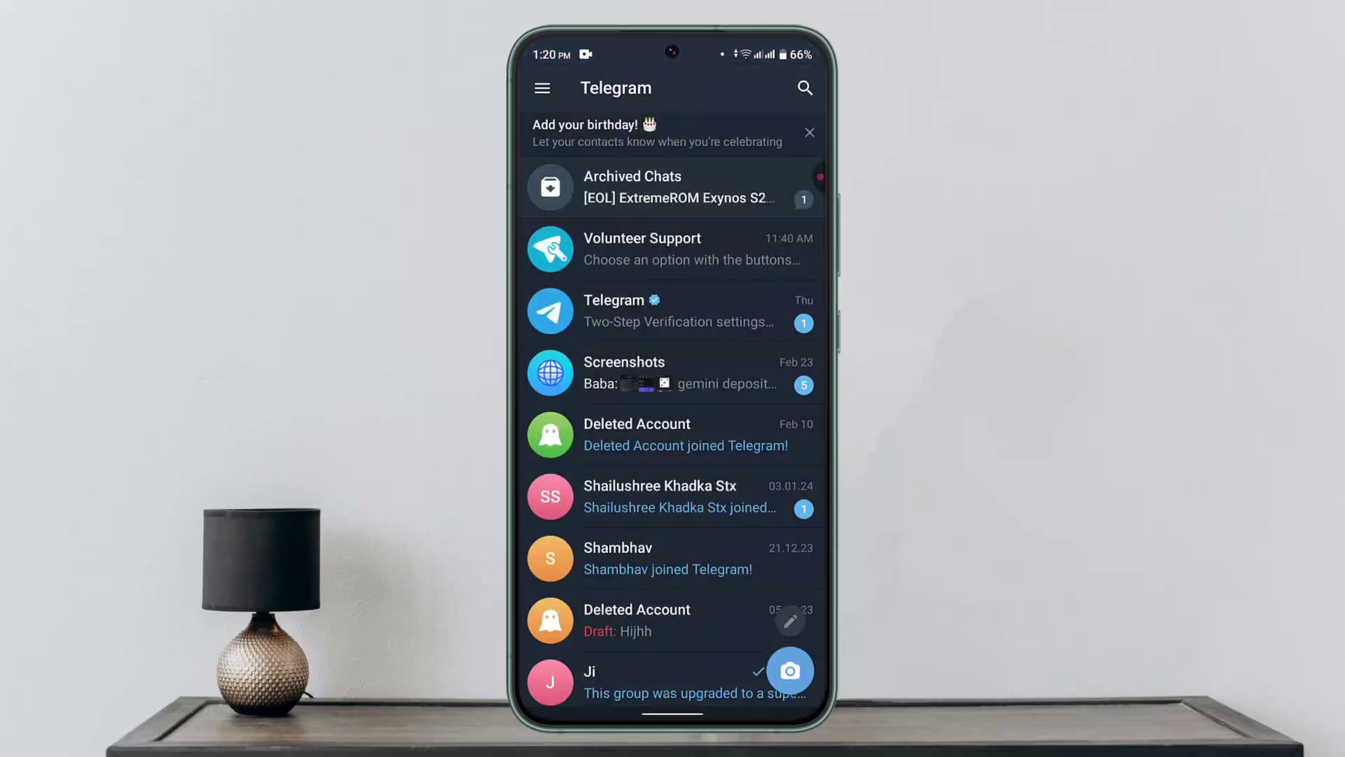
pyautogui.click(542, 87)
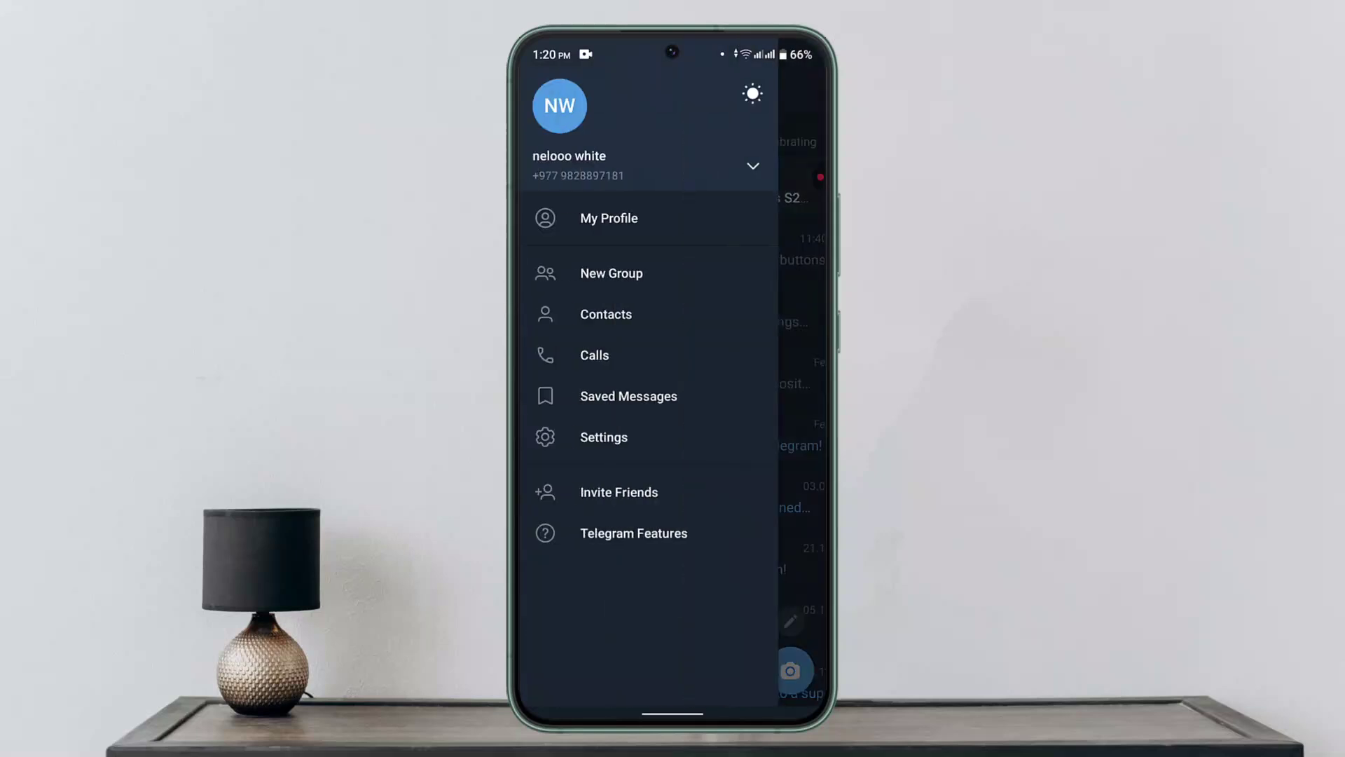
pyautogui.click(605, 437)
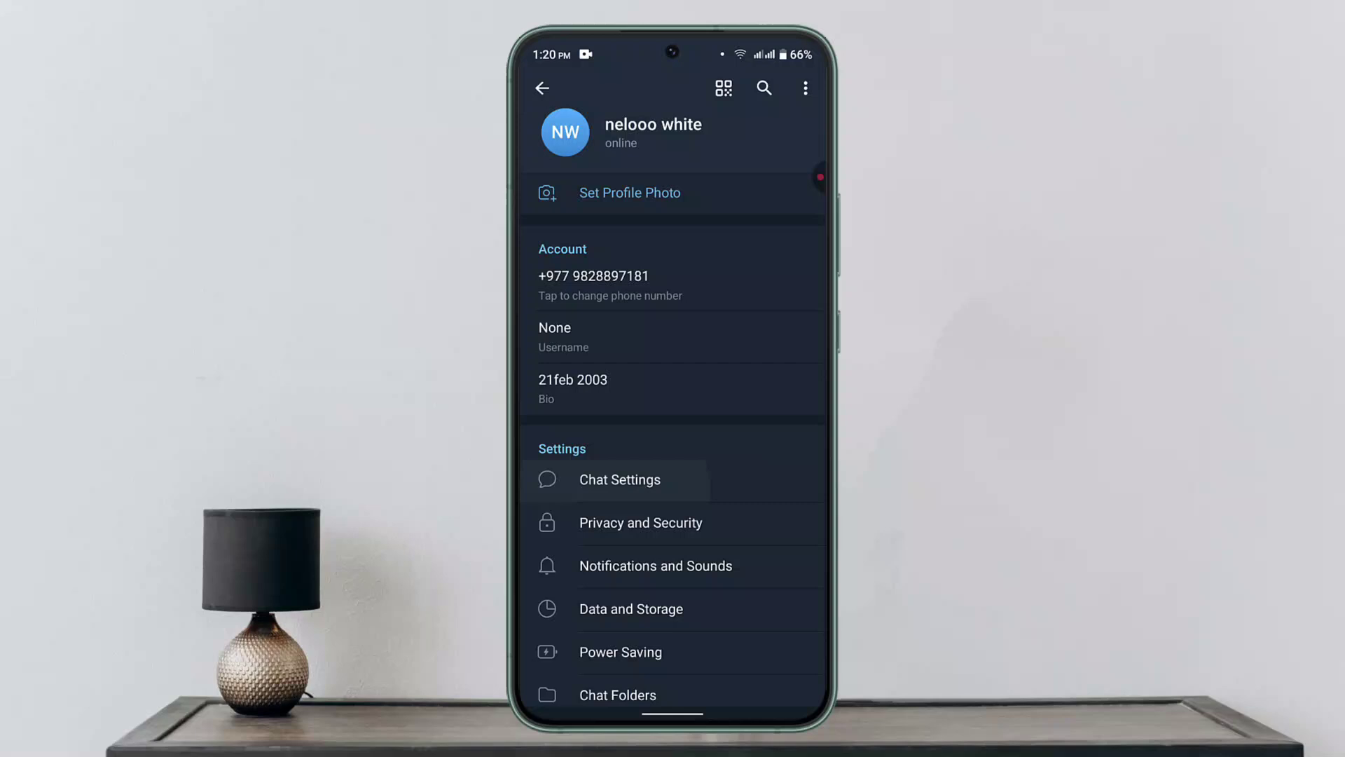
pyautogui.scroll(-5, 673, 473)
pyautogui.click(624, 543)
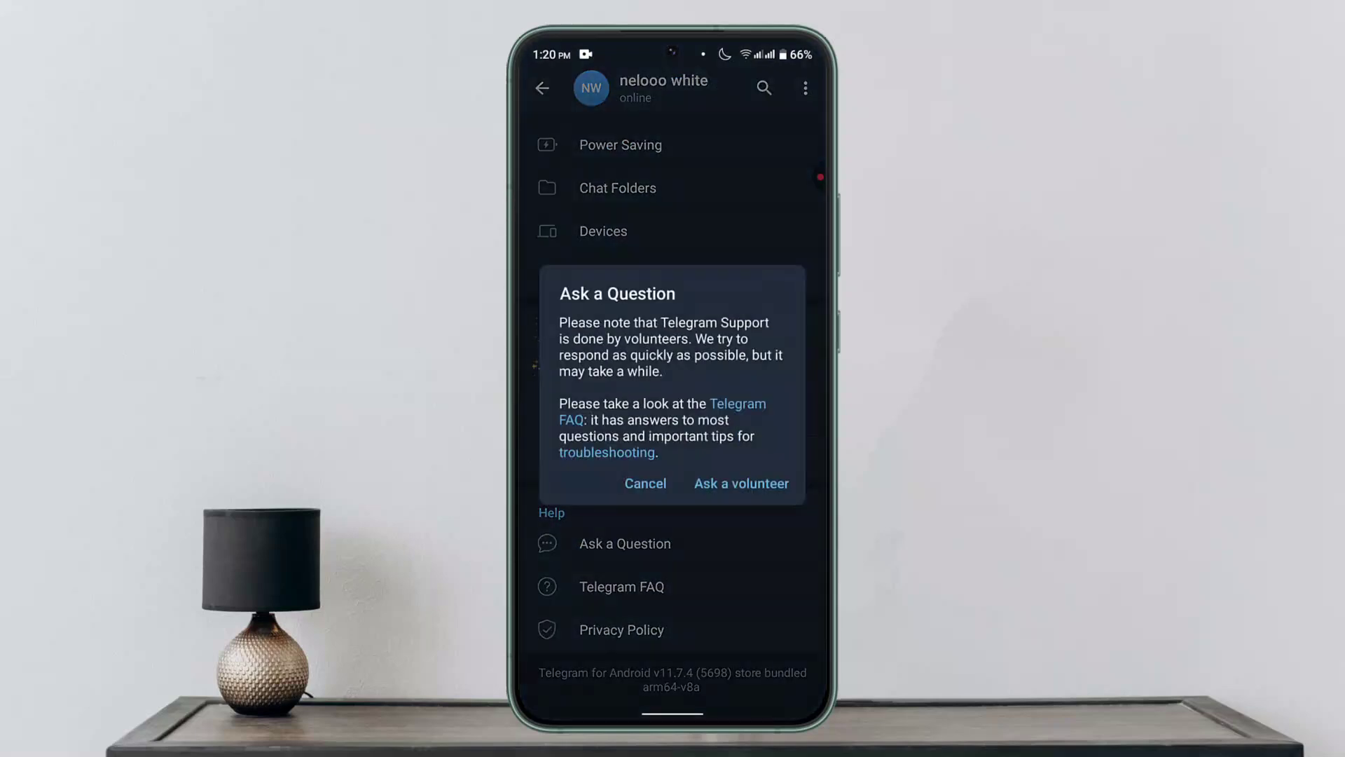
# Choose Ask a volunteer and send 'Fix flood wait' to Volunteer Support.
pyautogui.click(741, 485)
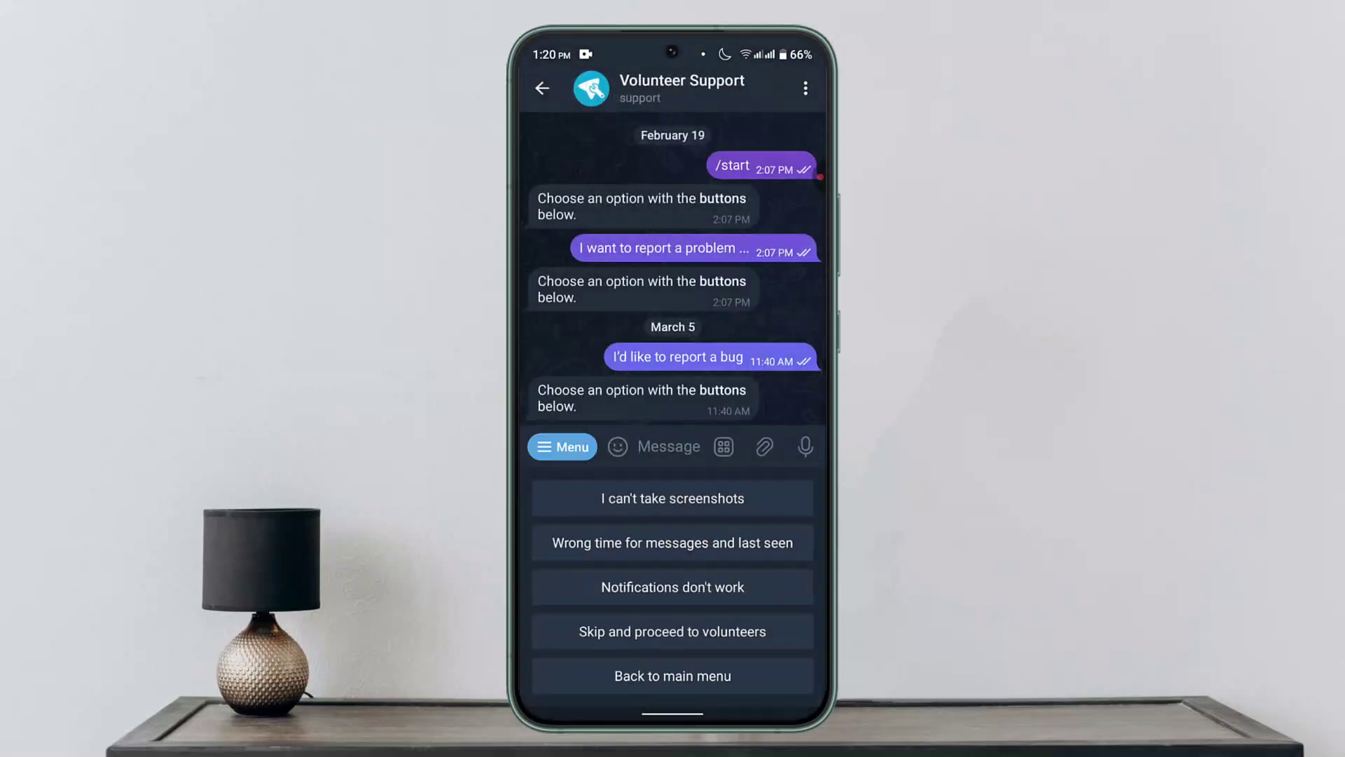
pyautogui.click(668, 447)
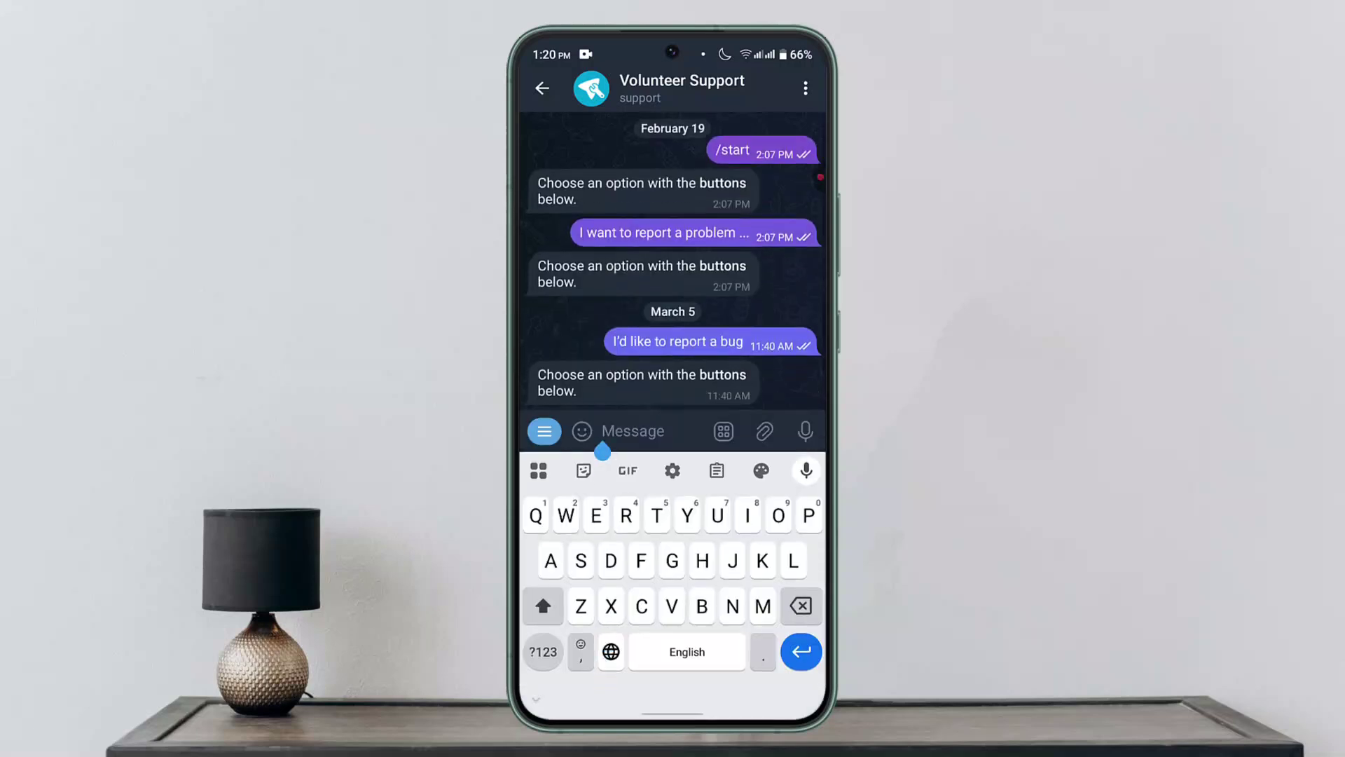
pyautogui.write('Fix flood wait')
pyautogui.press('Return')
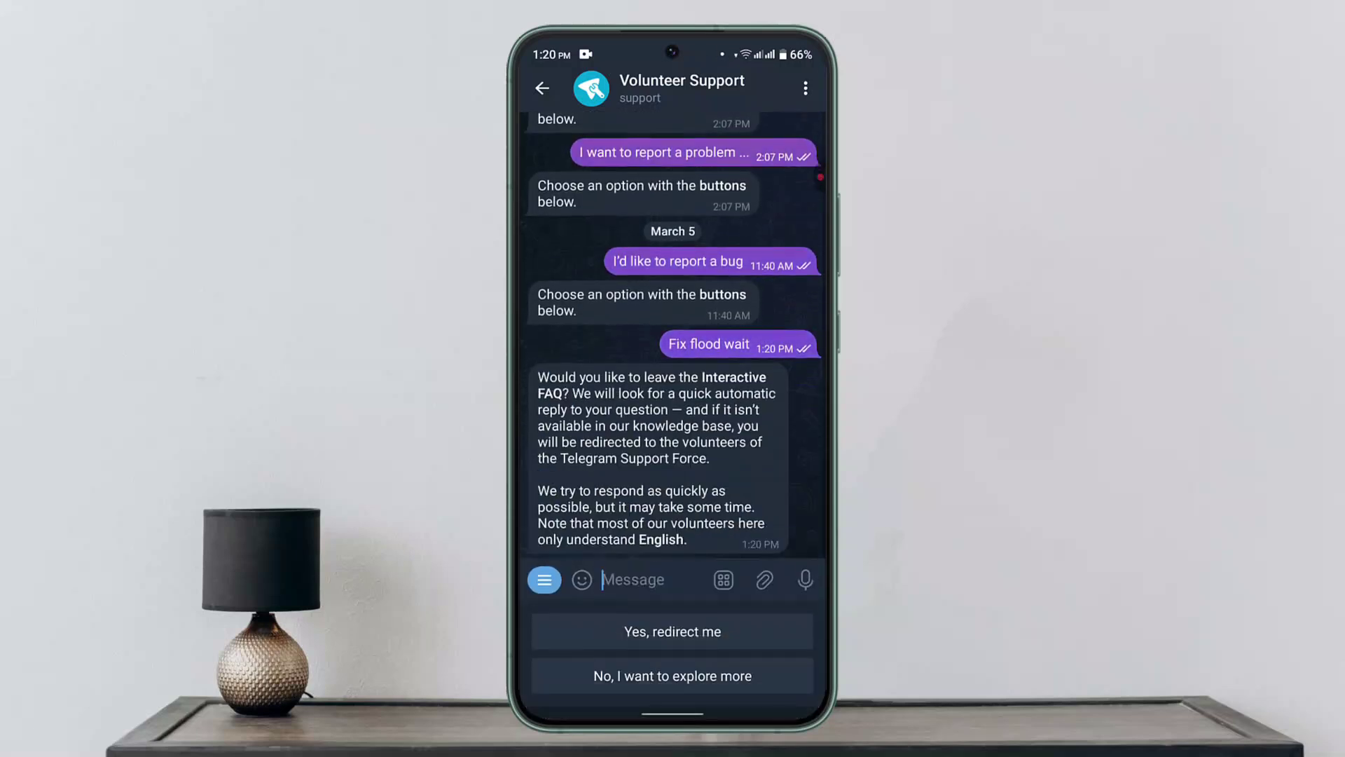